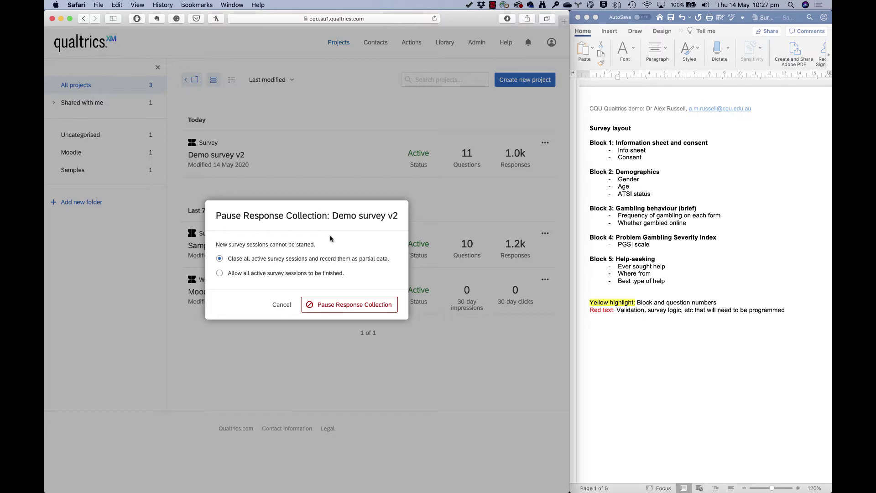
Pause Demo survey v2's response collection, letting active sessions finish, then open the survey
left_click(238, 274)
left_click(339, 307)
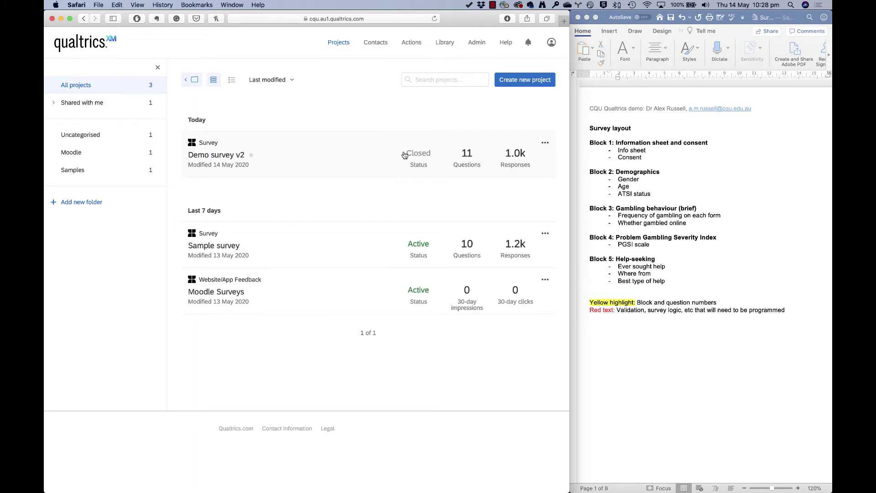
left_click(355, 158)
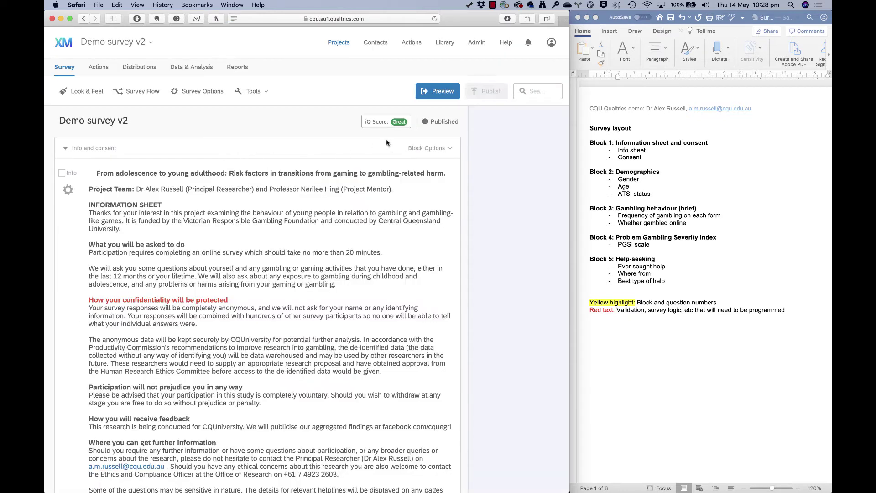
Go to the Data & Analysis page for Demo survey v2's responses
left_click(192, 68)
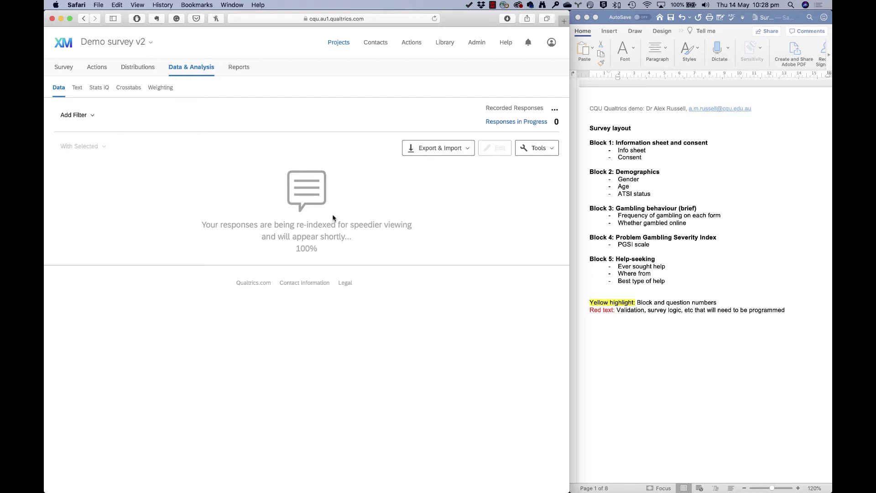
Try an embedded-data filter 'gc Is 1', narrowing to 530 responses, then remove it
left_click(91, 117)
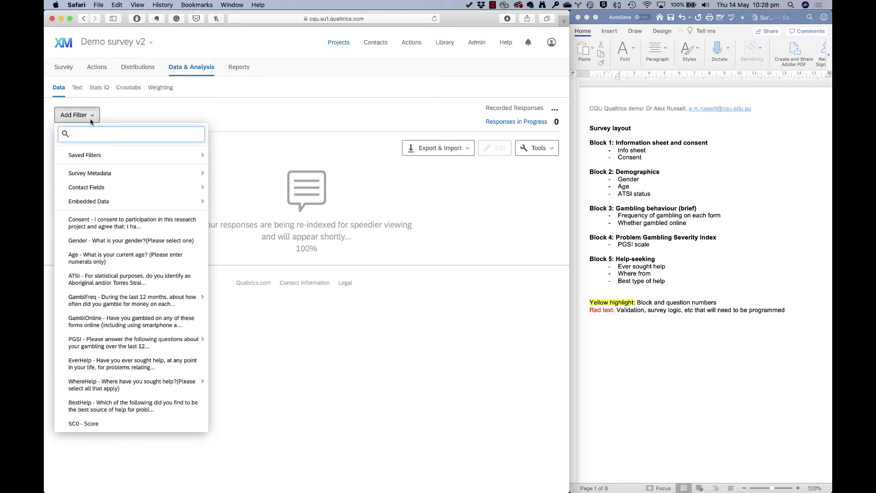
mouse_move(123, 199)
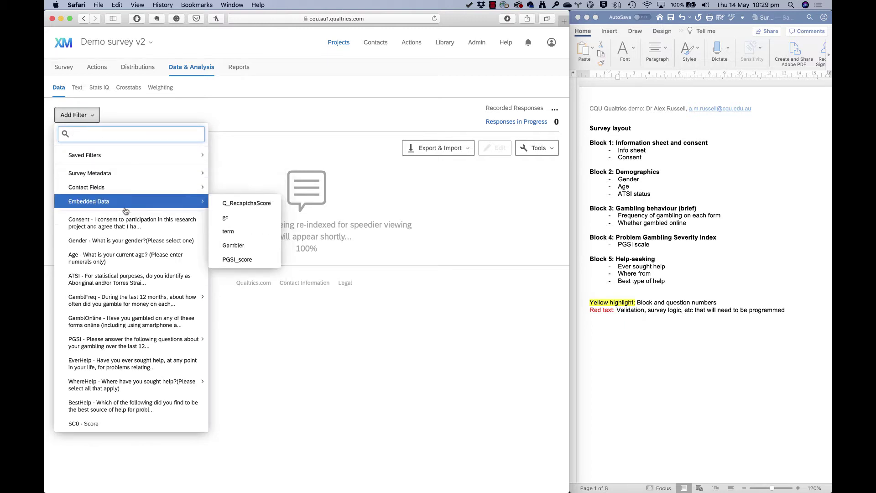
left_click(228, 218)
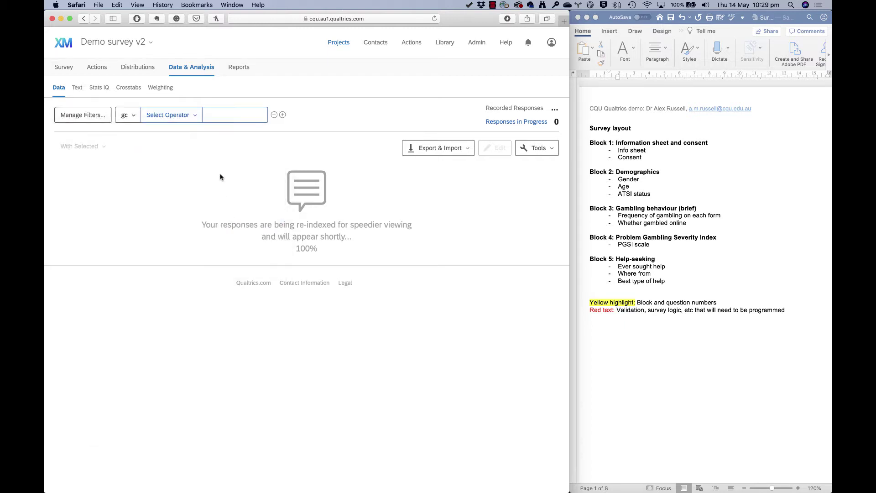
left_click(218, 116)
type("1")
left_click(183, 113)
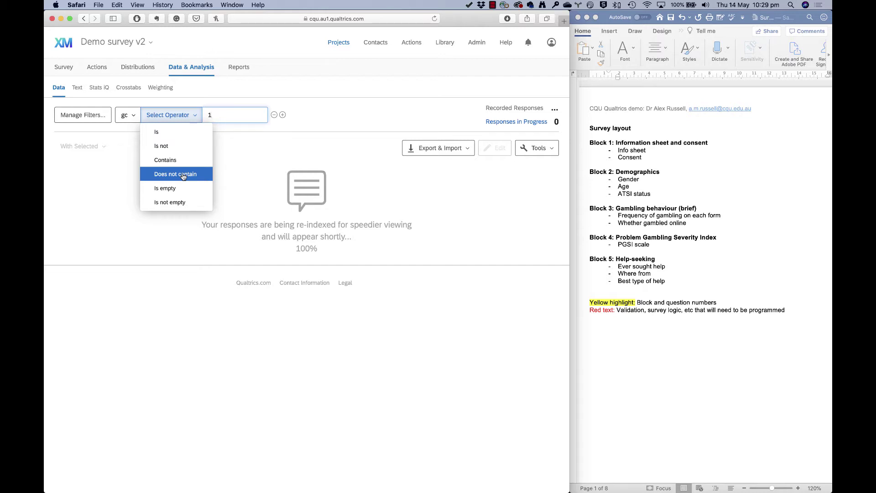
left_click(164, 133)
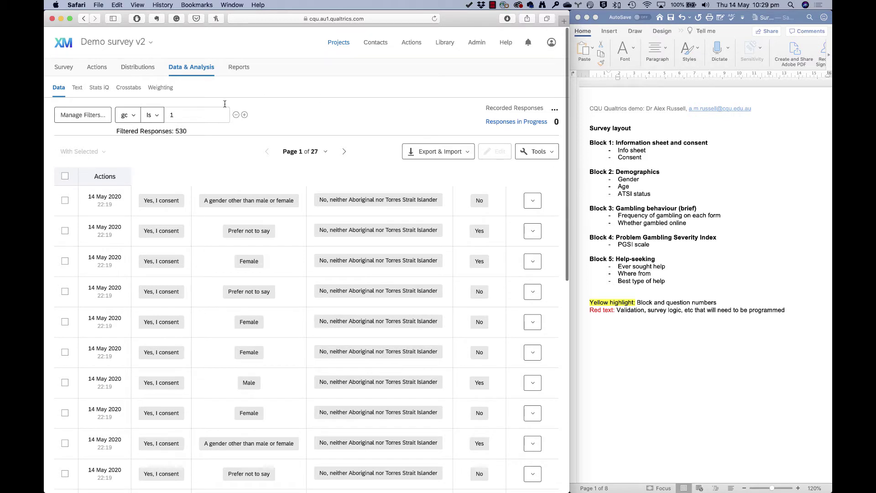
left_click(235, 115)
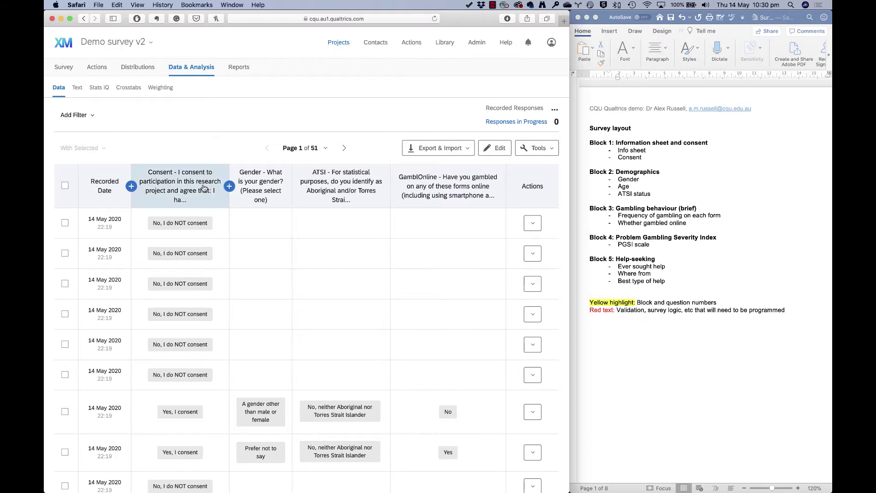
Add the gc embedded-data field as a column in the response table
left_click(537, 148)
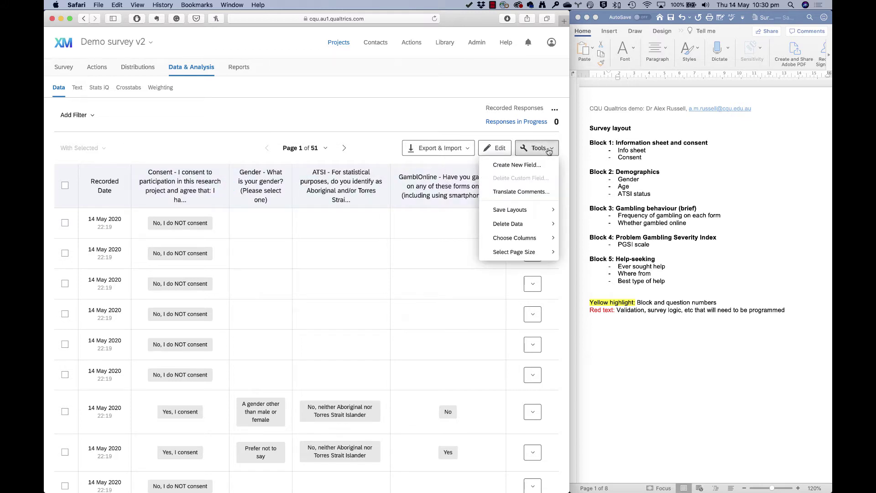
mouse_move(529, 239)
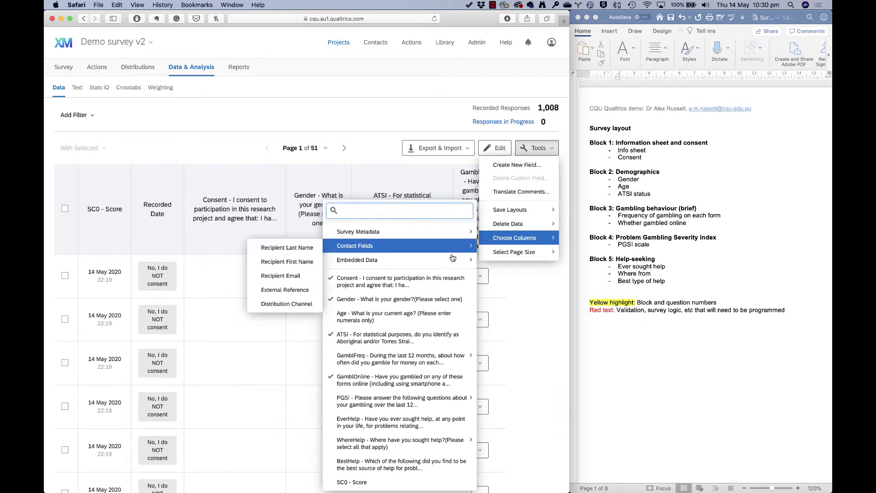
mouse_move(439, 264)
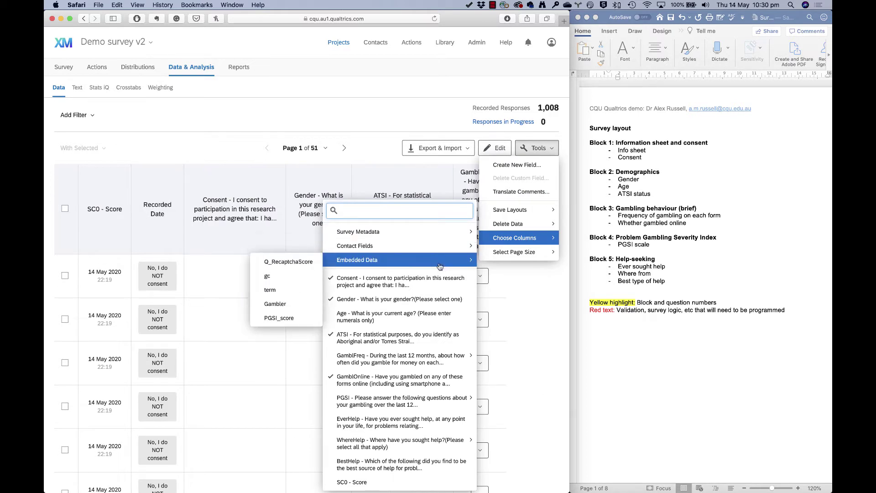
left_click(293, 276)
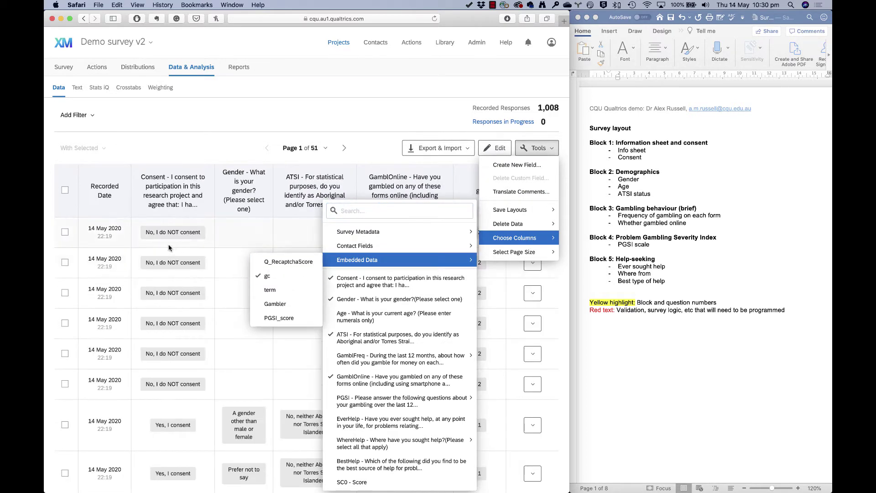
left_click(225, 157)
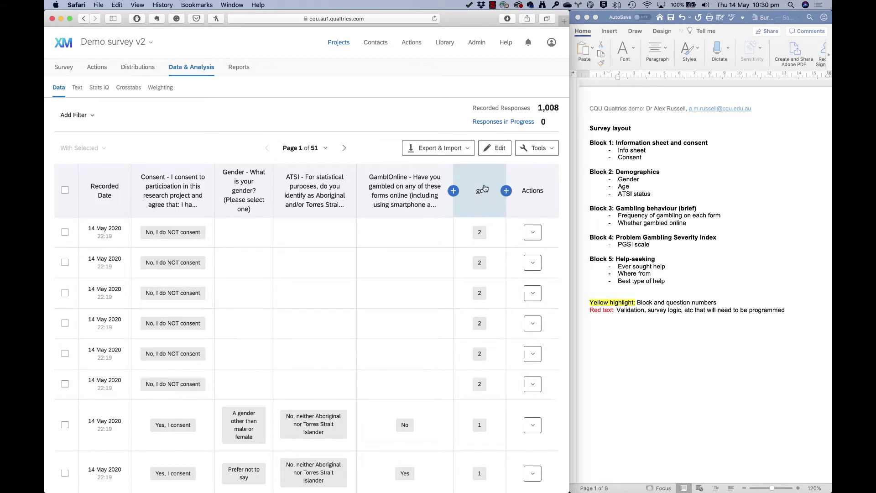
left_click(466, 151)
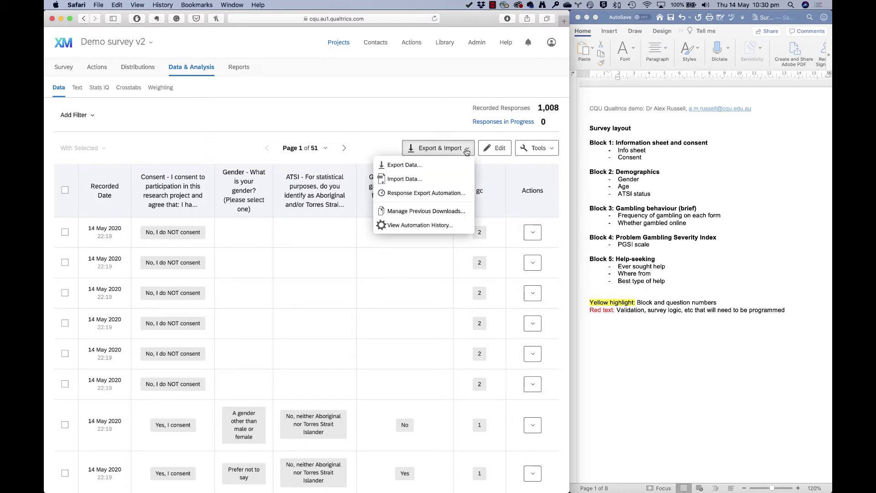
Start exporting the response data, choosing numeric values instead of choice text
left_click(423, 167)
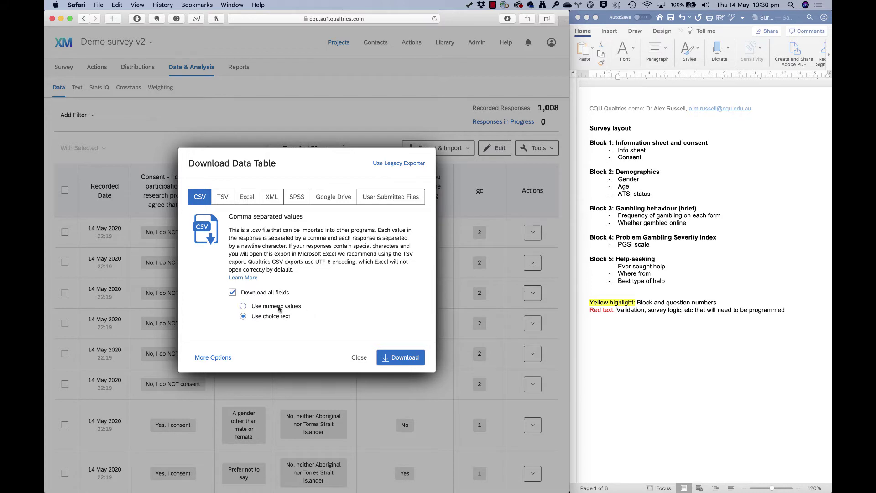
left_click(260, 308)
Switch the export format to SPSS with all fields included
left_click(297, 198)
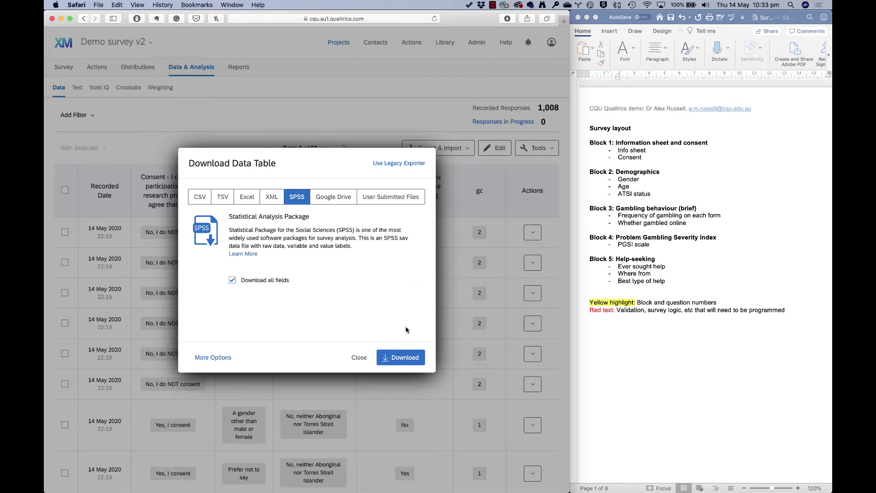
Download the responses as an SPSS .sav file and open it in SPSS Statistics
left_click(403, 361)
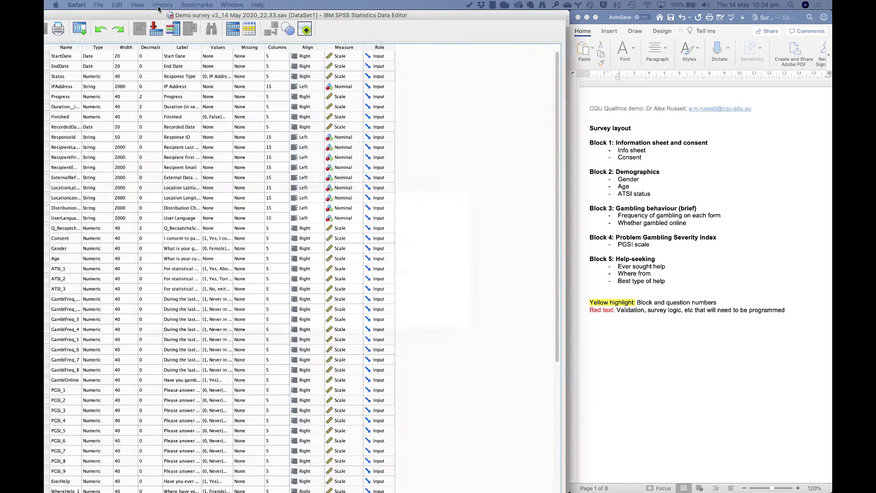
Maximise the Data Editor and widen the Label column to show full question text
key("ctrl+alt+Return")
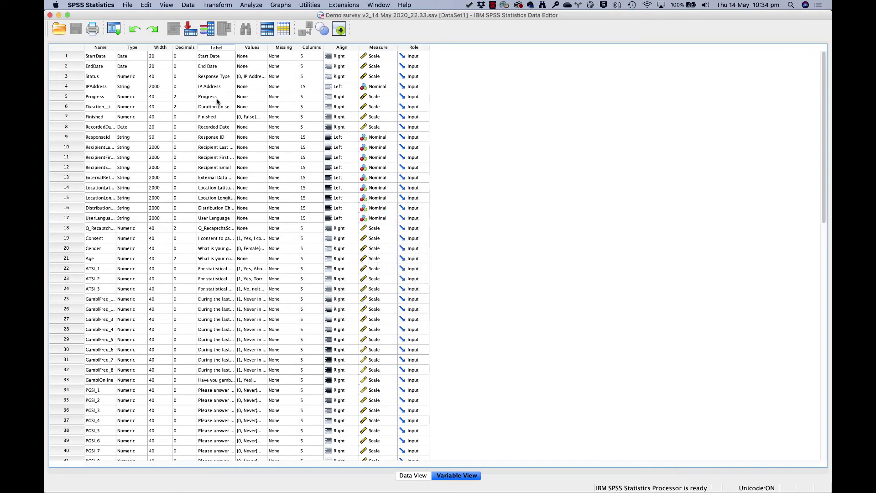
left_click(217, 98)
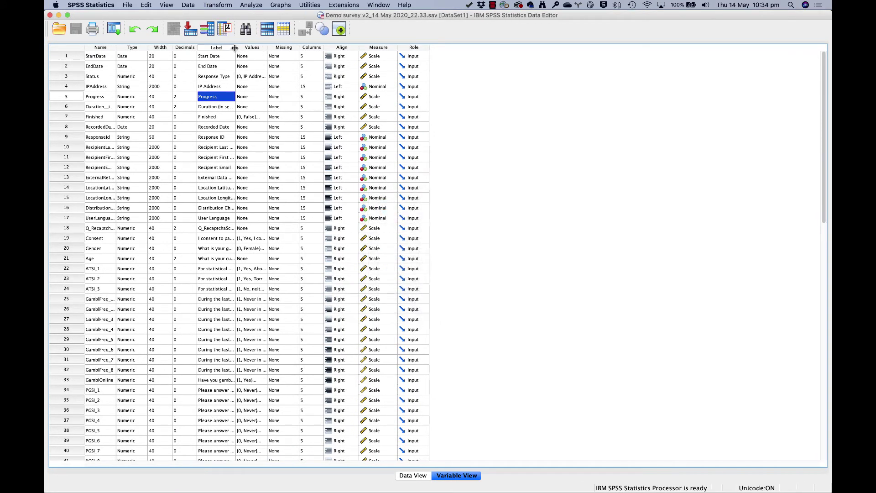
left_click_drag(237, 50, 424, 66)
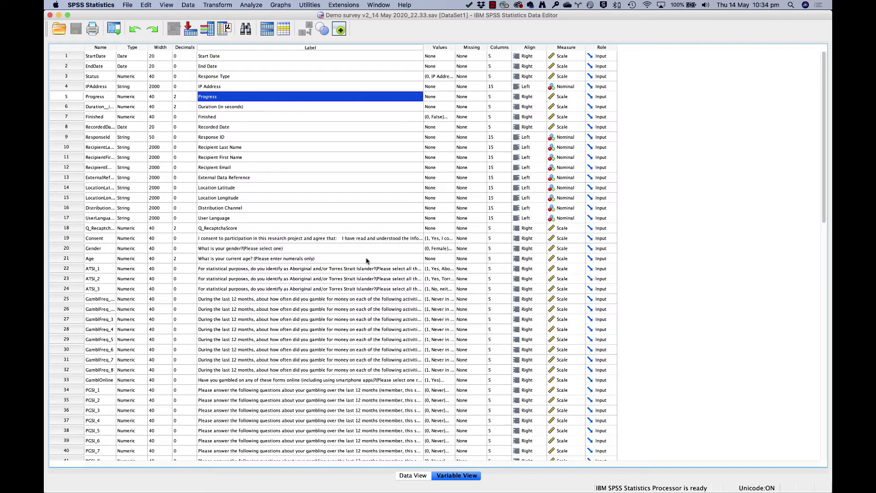
Display Gender's value labels: 0 Female, 1 Male, 2 another gender, 99 Prefer not to say
left_click(434, 252)
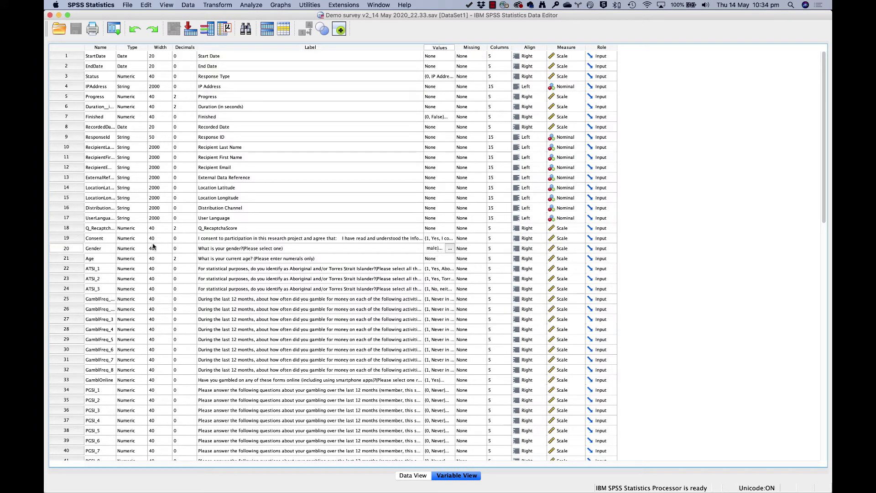
left_click(112, 250)
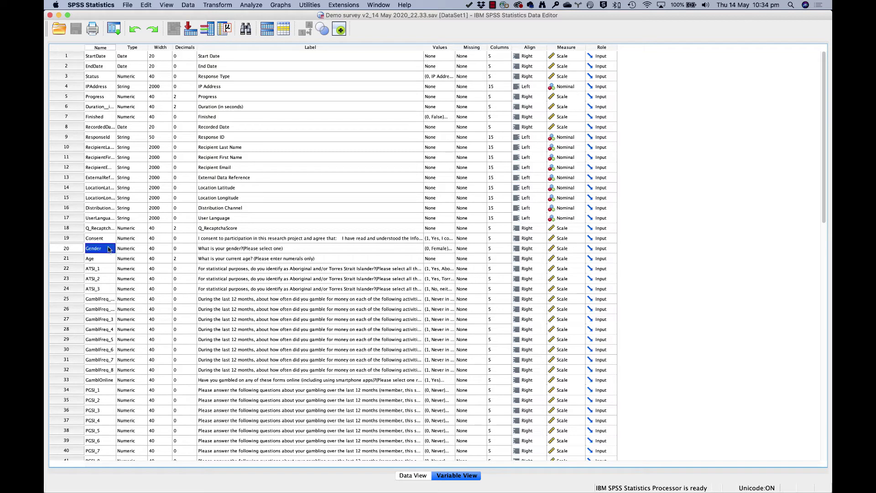
left_click(269, 250)
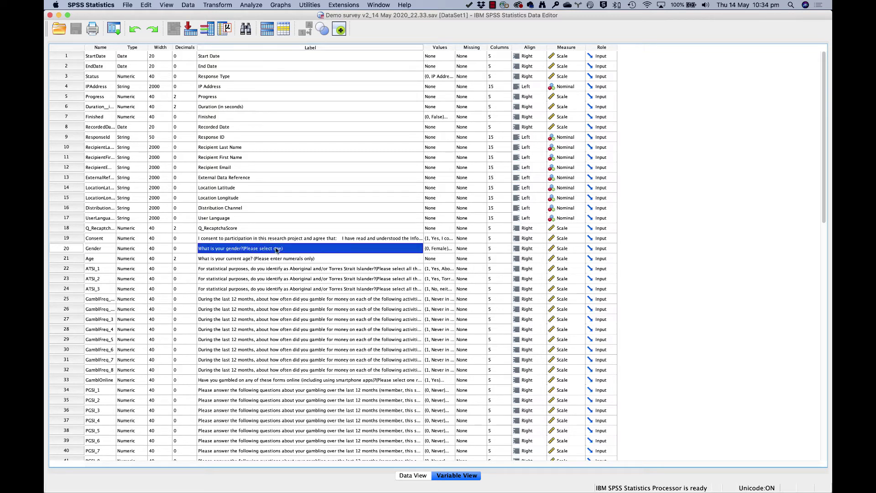
left_click(441, 251)
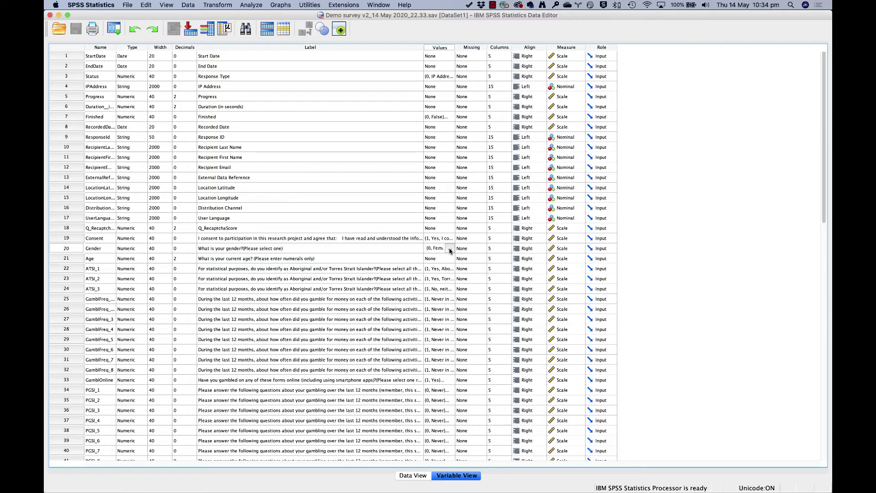
left_click(450, 248)
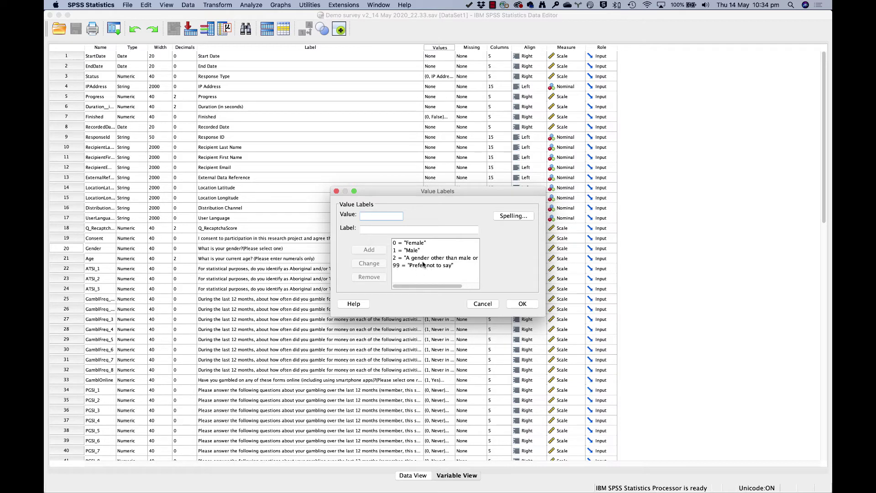
left_click(515, 305)
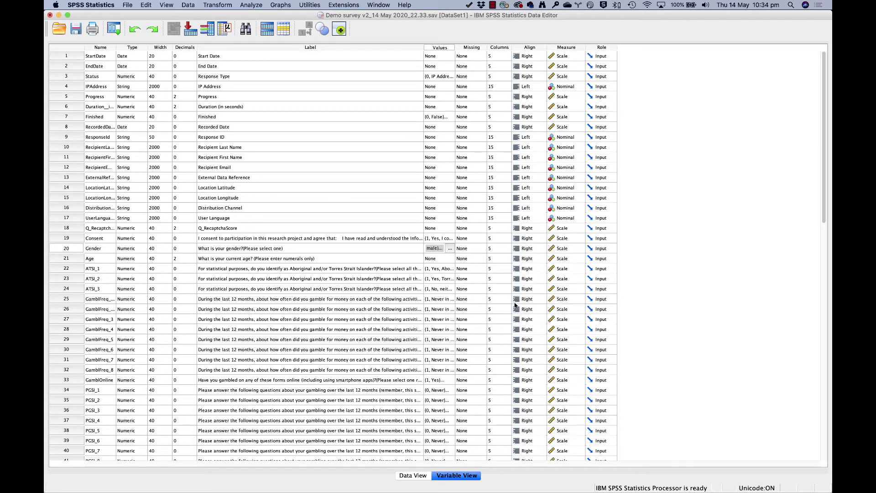
Run Frequencies on Gender: 137 Female, 139 Male, 130 other, 124 prefer not, 478 missing
left_click(254, 6)
mouse_move(274, 24)
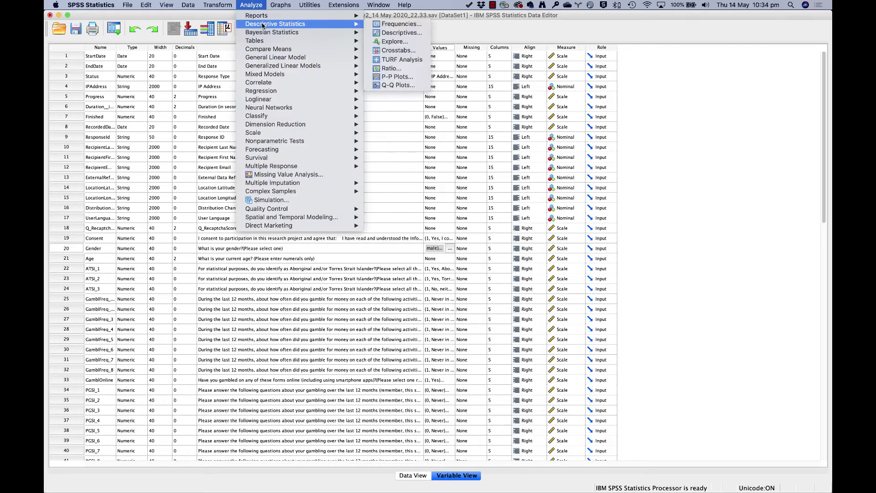
left_click(387, 26)
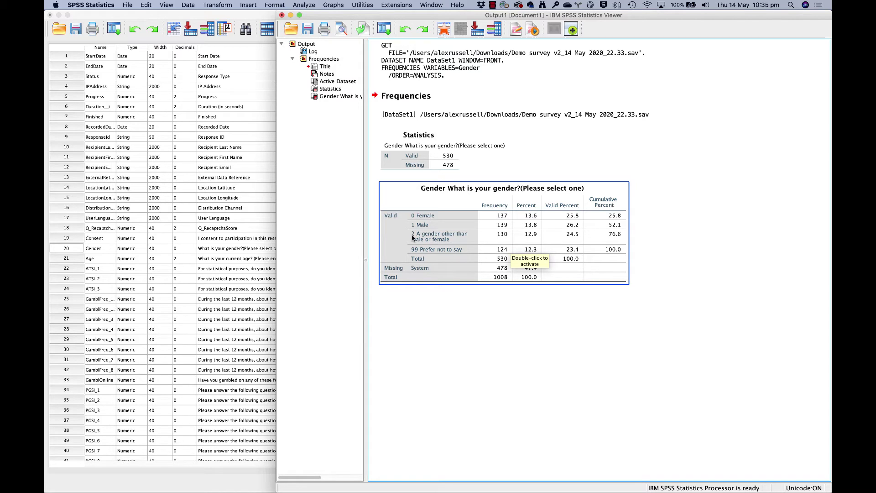
Switch to Data View and widen StartDate and EndDate to show full date-times
left_click(232, 270)
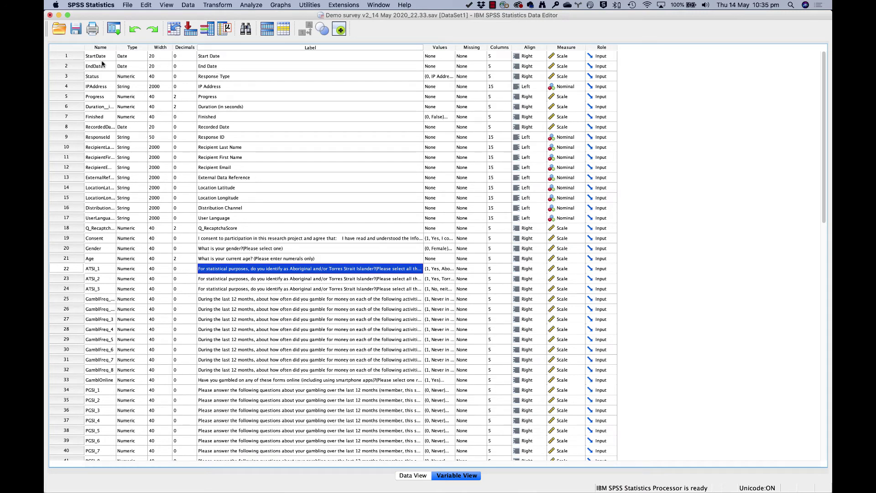
left_click_drag(71, 59, 72, 67)
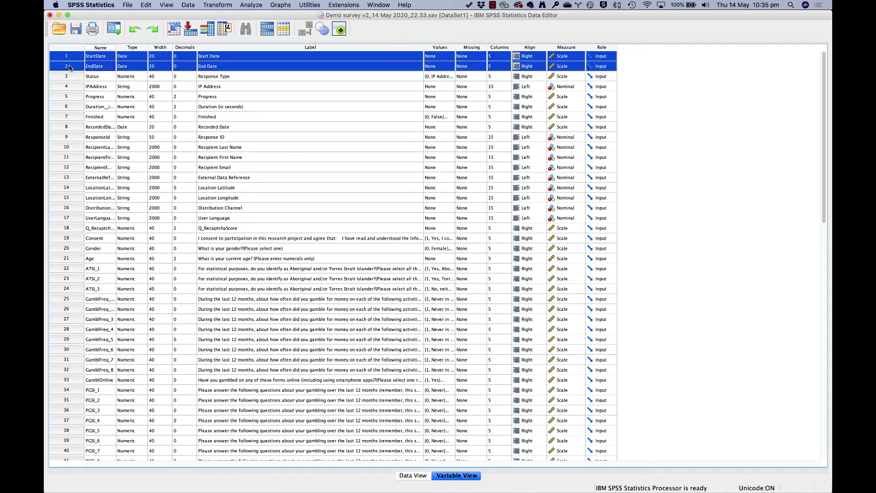
left_click(98, 66)
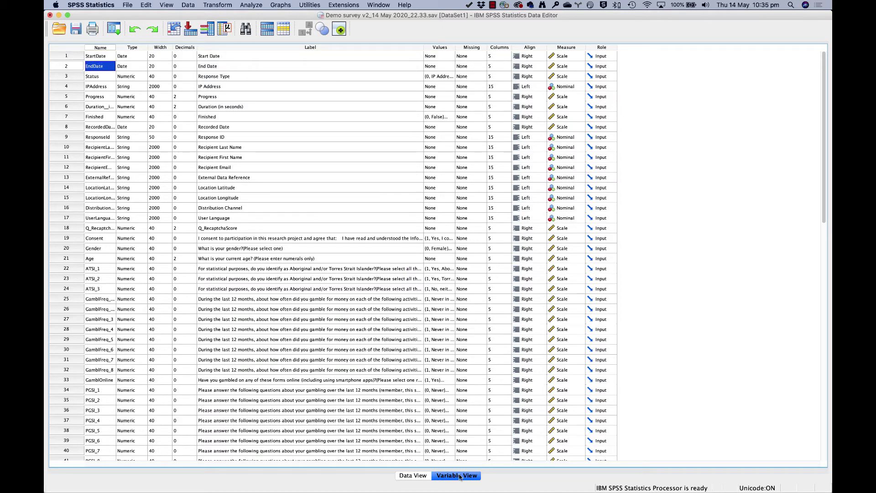
left_click(406, 475)
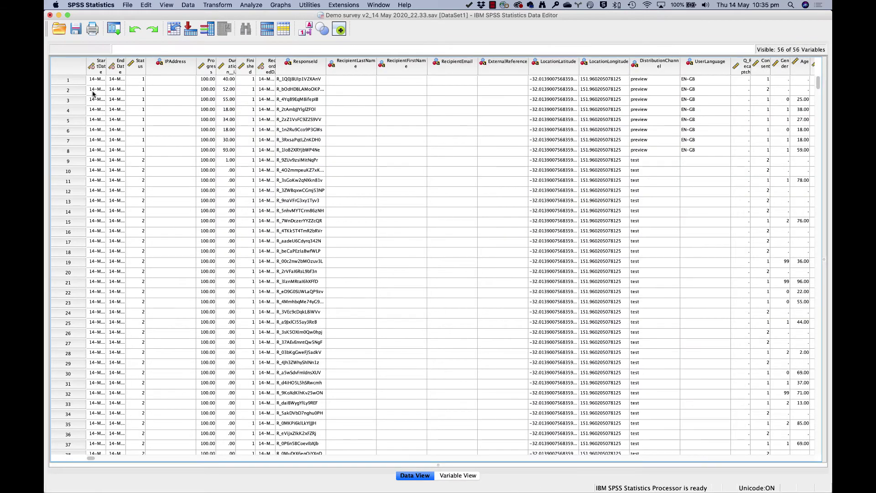
double_click(105, 68)
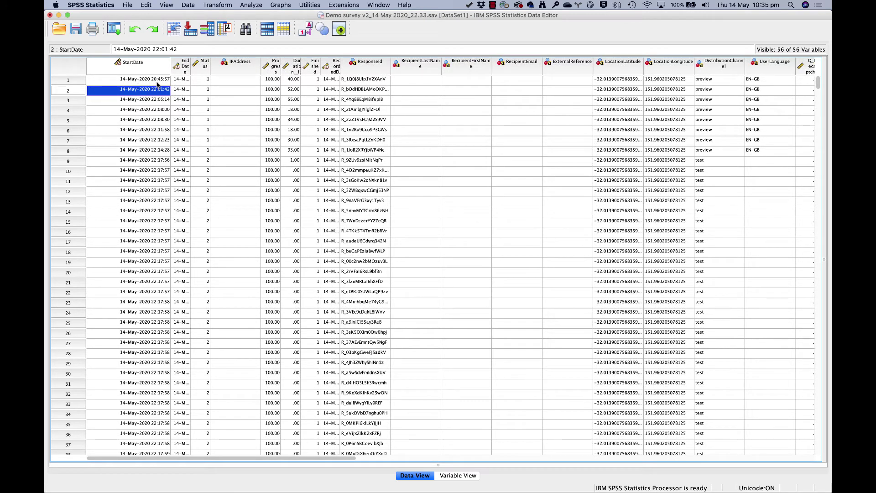
left_click_drag(191, 67, 257, 67)
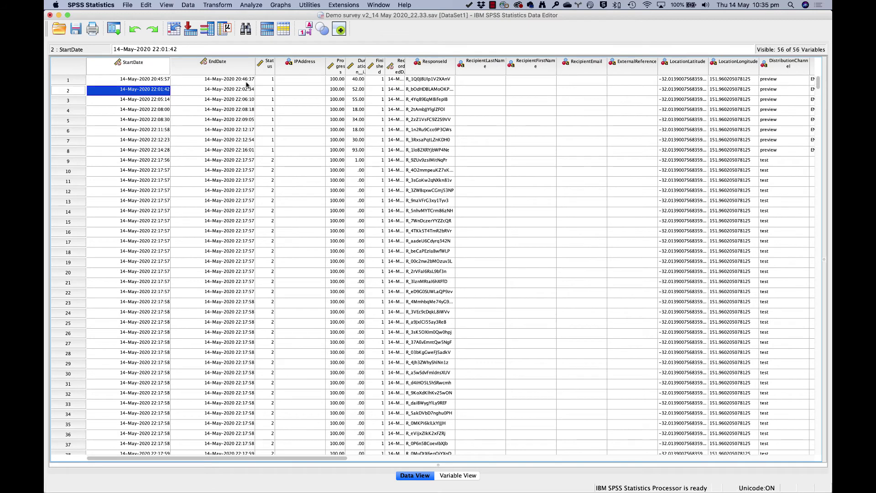
Inspect duration, ResponseId and location values, and mark the eight preview responses in DistributionChannel
left_click(356, 80)
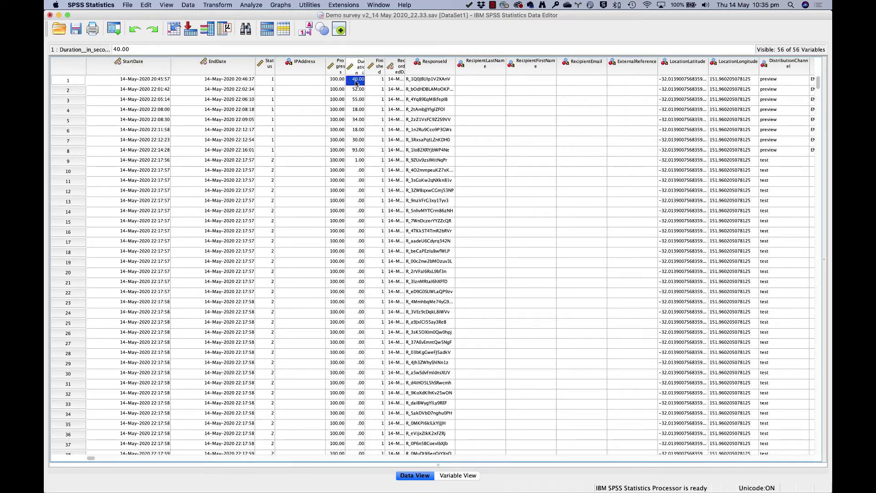
left_click_drag(450, 81, 451, 286)
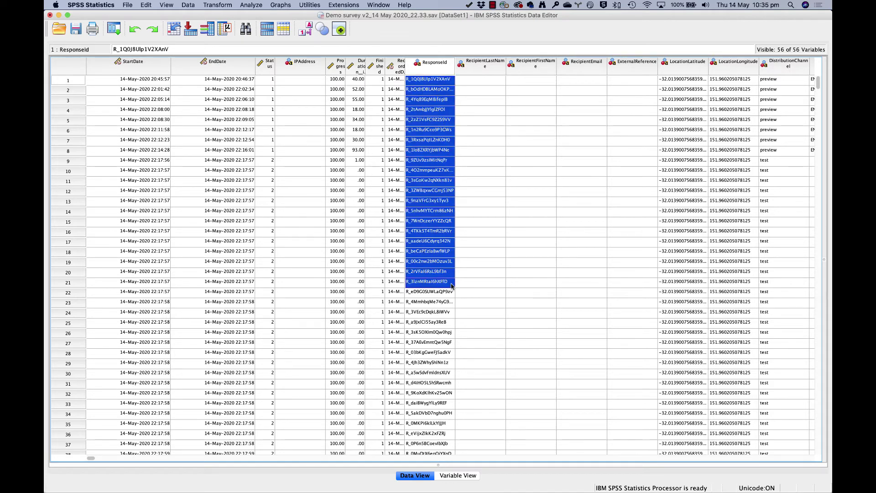
left_click(447, 142)
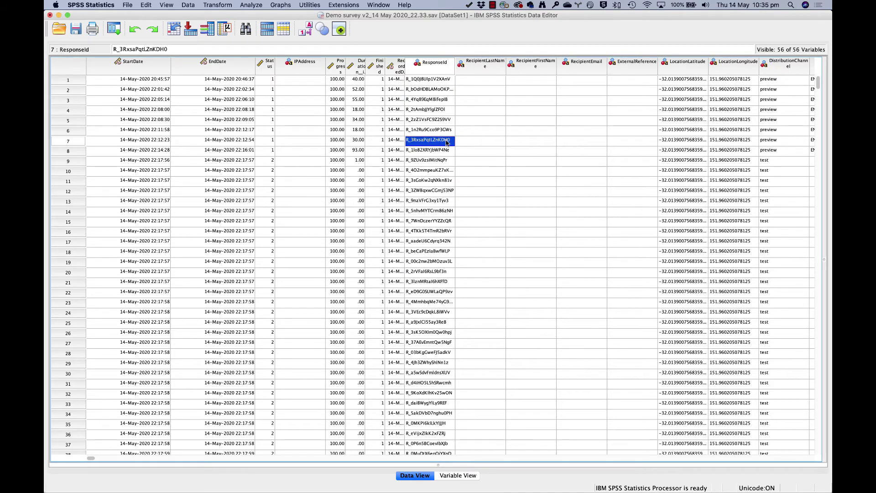
scroll(501, 160, "right", 5)
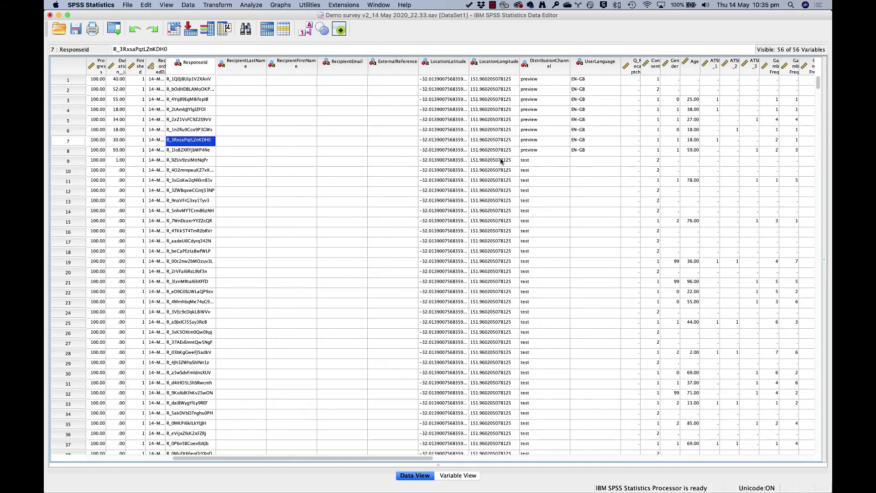
left_click_drag(449, 68, 491, 70)
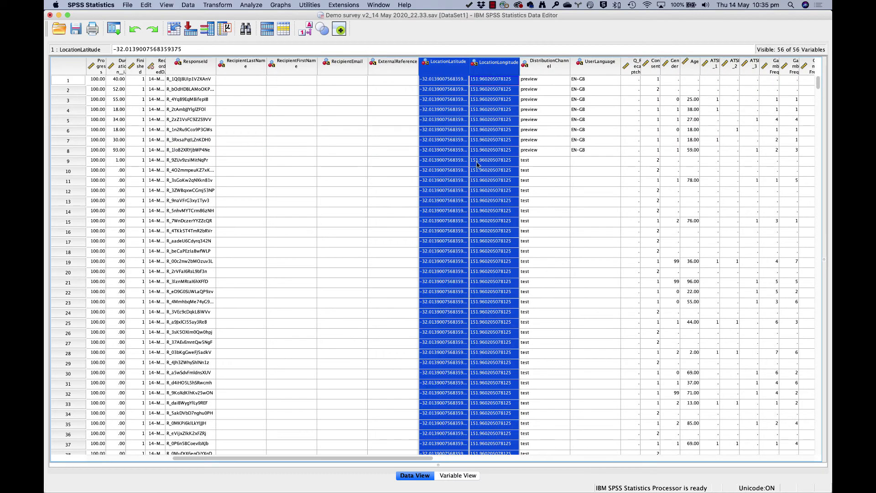
left_click_drag(548, 80, 551, 150)
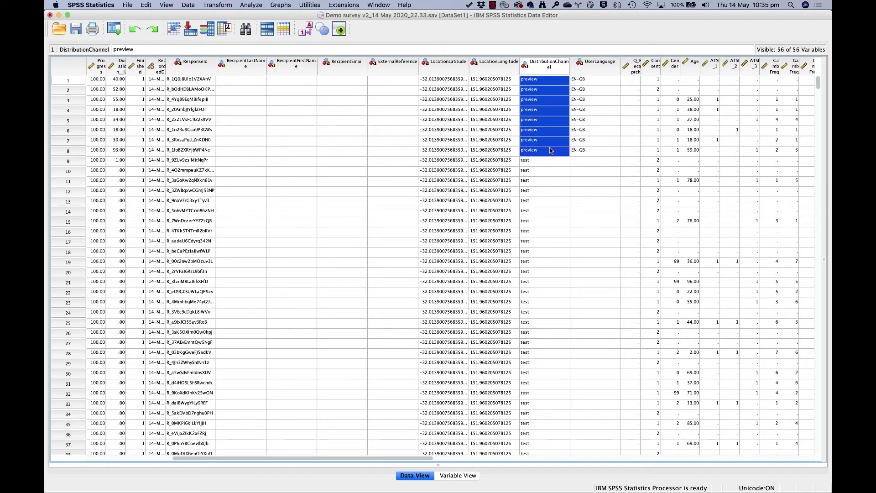
left_click_drag(548, 80, 537, 446)
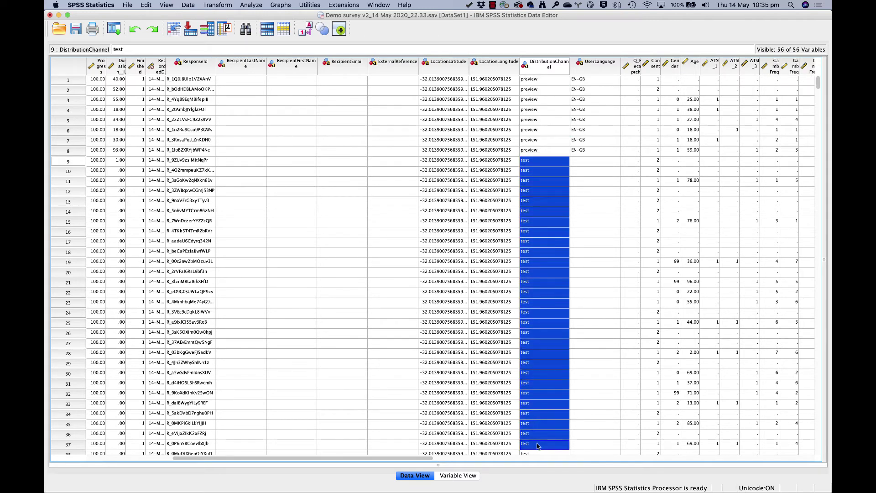
left_click(541, 223)
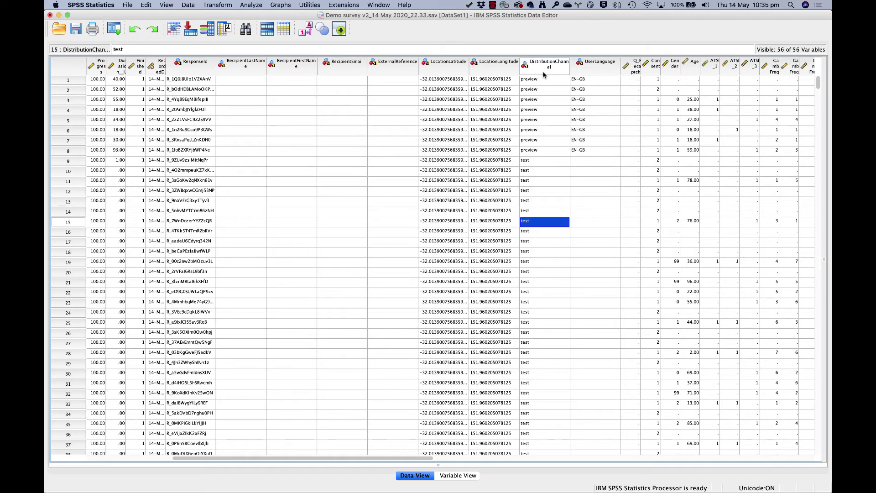
scroll(550, 174, "right", 10)
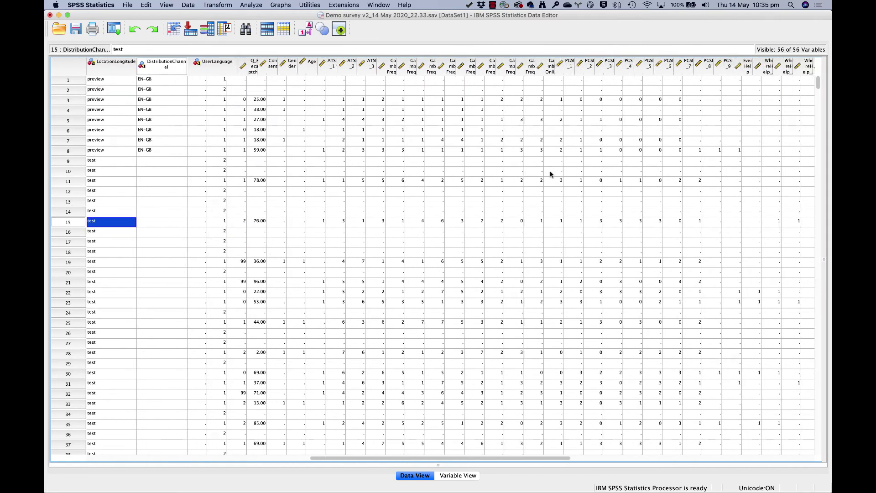
scroll(550, 174, "left", 5)
scroll(551, 174, "down", 10)
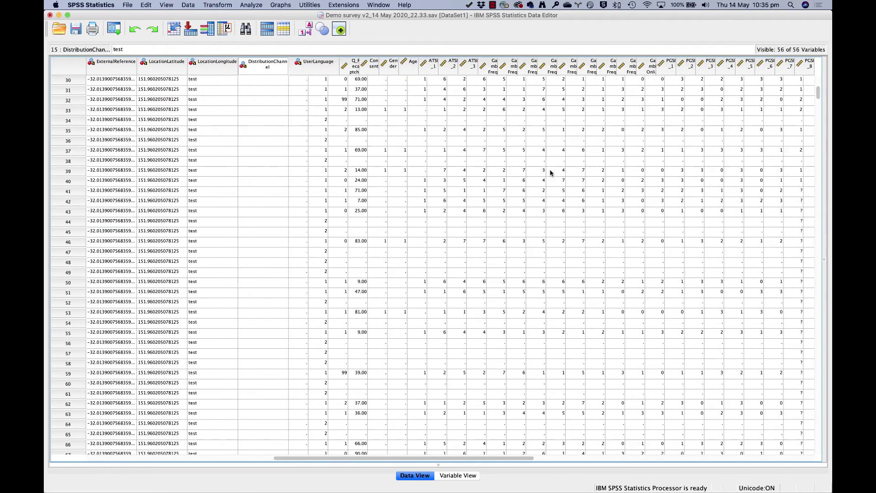
scroll(550, 173, "right", 5)
scroll(550, 172, "down", 3)
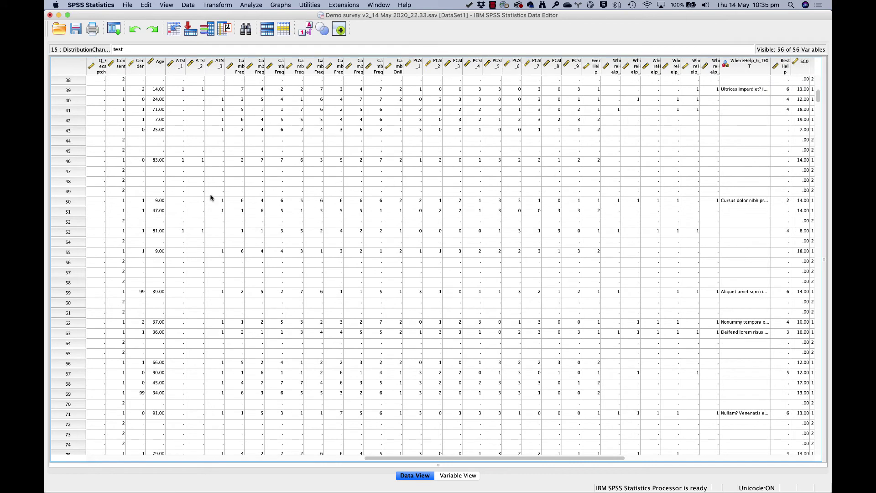
scroll(210, 197, "left", 3)
scroll(211, 197, "down", 1)
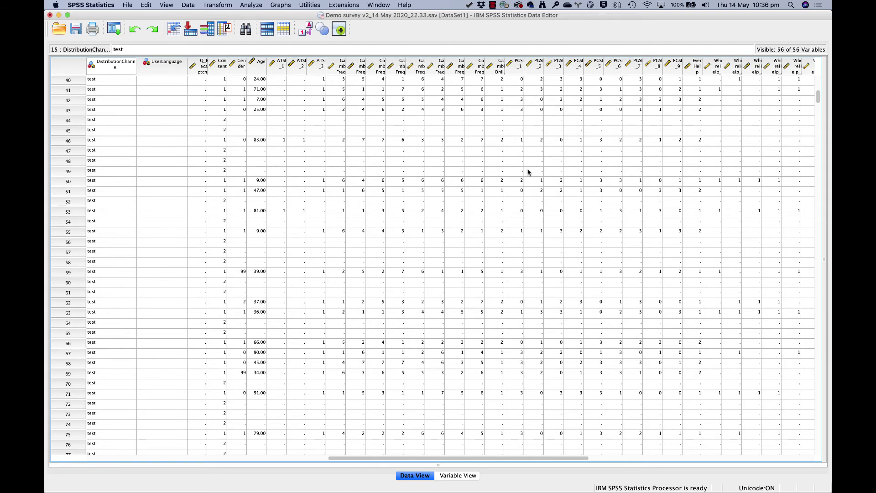
scroll(529, 172, "right", 5)
scroll(528, 172, "up", 3)
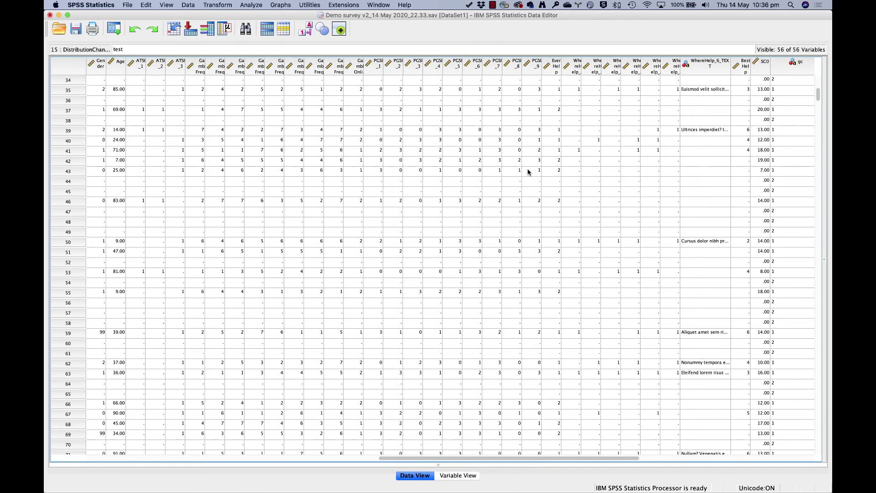
left_click(698, 90)
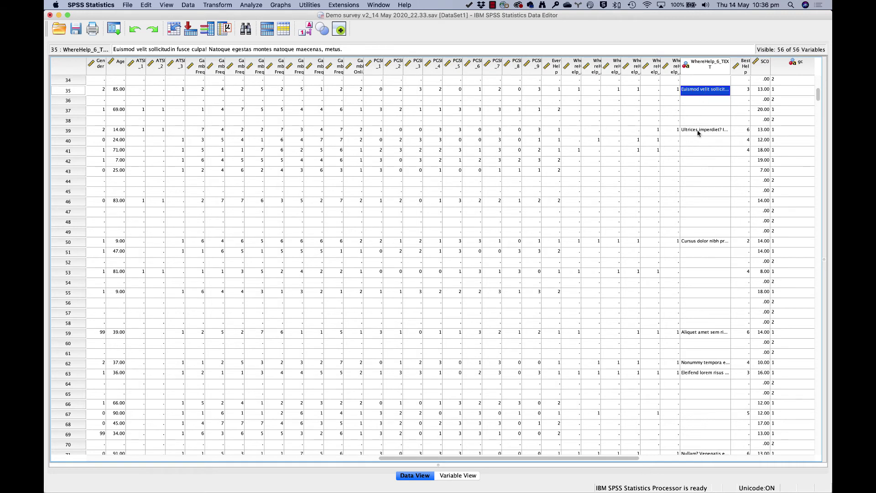
left_click(365, 51)
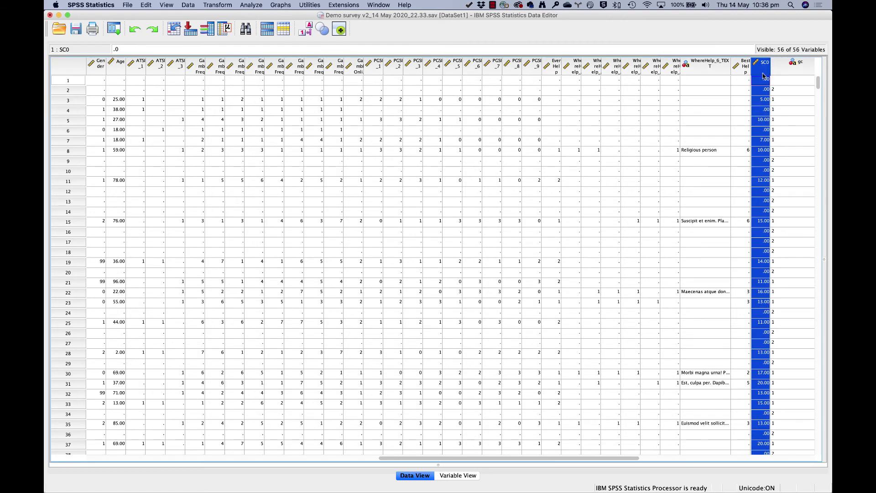
left_click(761, 87)
left_click(762, 100)
left_click_drag(762, 100, 762, 214)
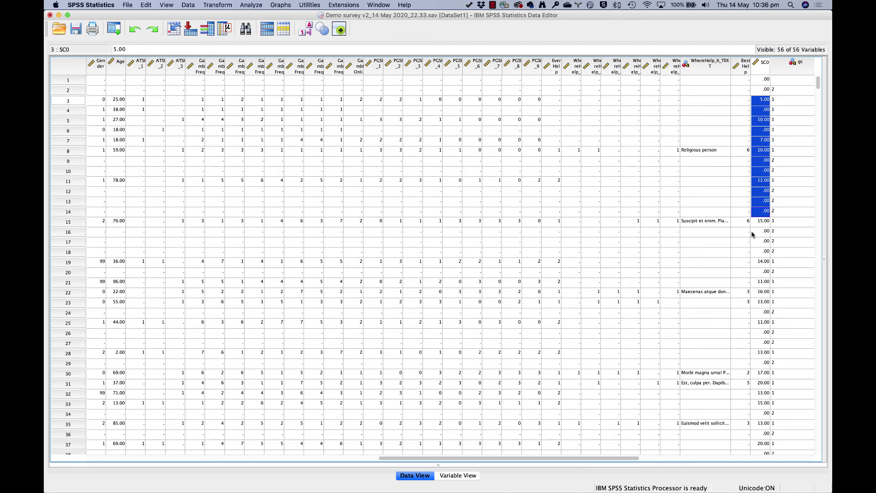
left_click_drag(788, 89, 790, 183)
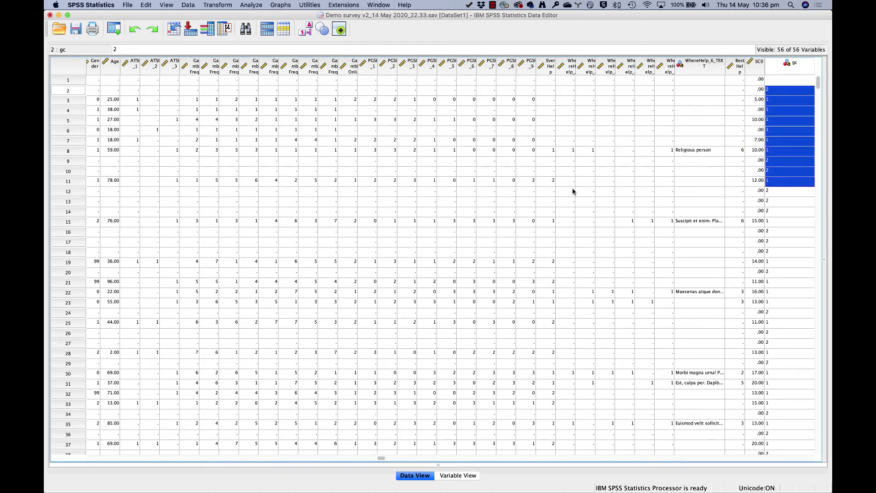
scroll(448, 208, "left", 15)
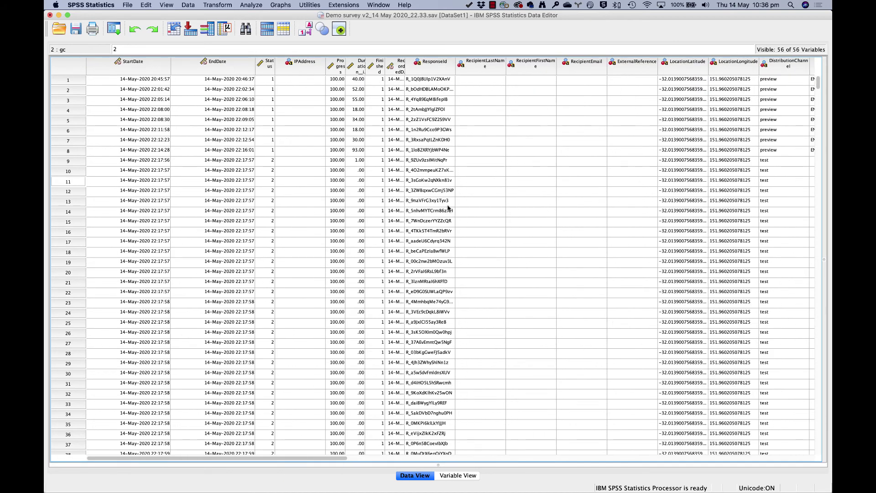